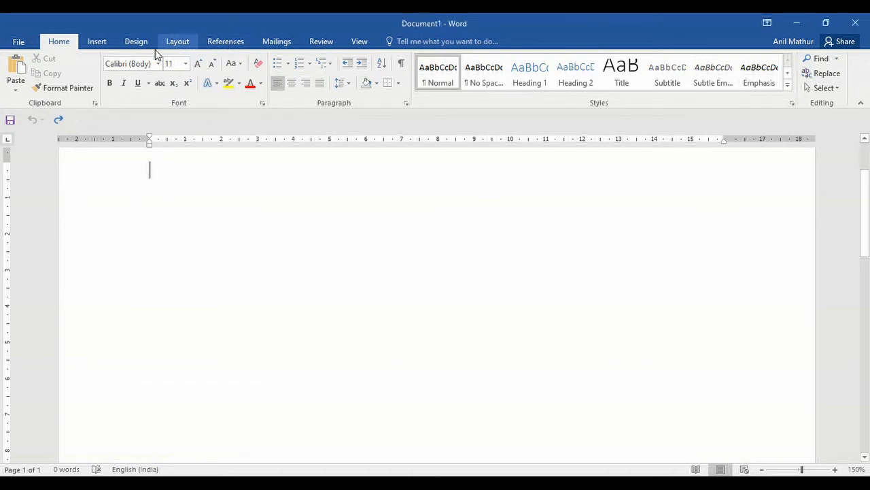
pyautogui.click(227, 43)
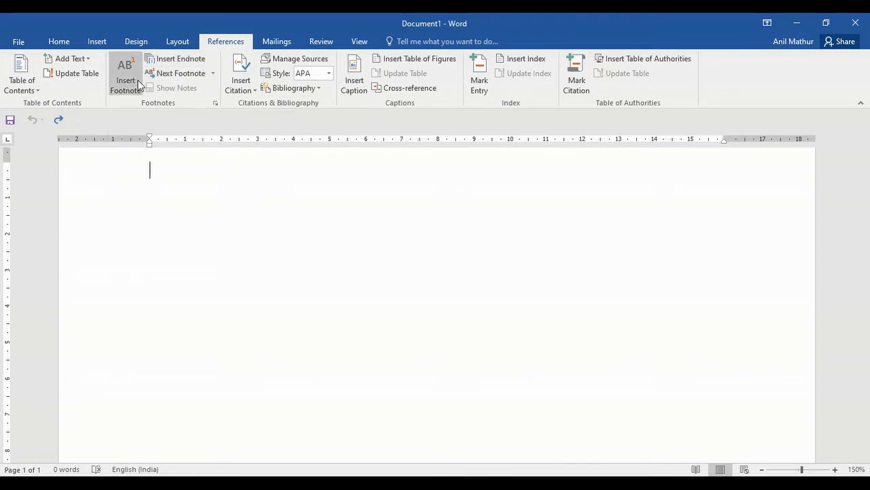
pyautogui.click(185, 62)
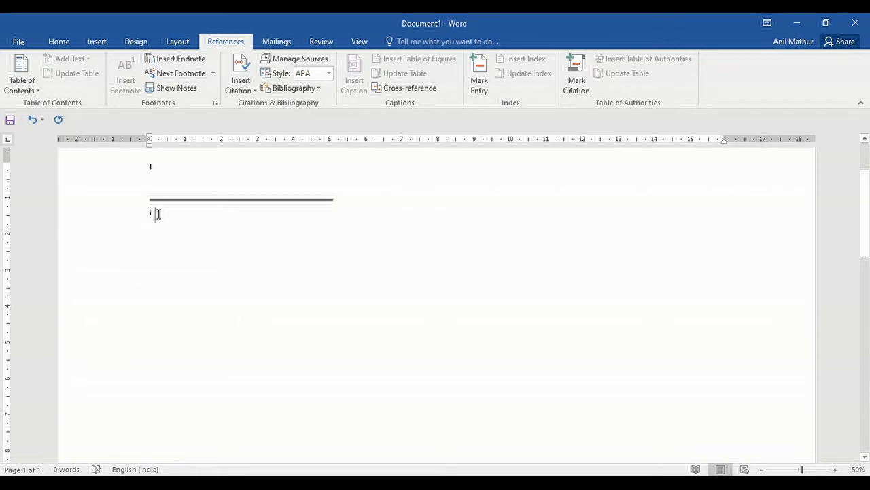
pyautogui.write('This is')
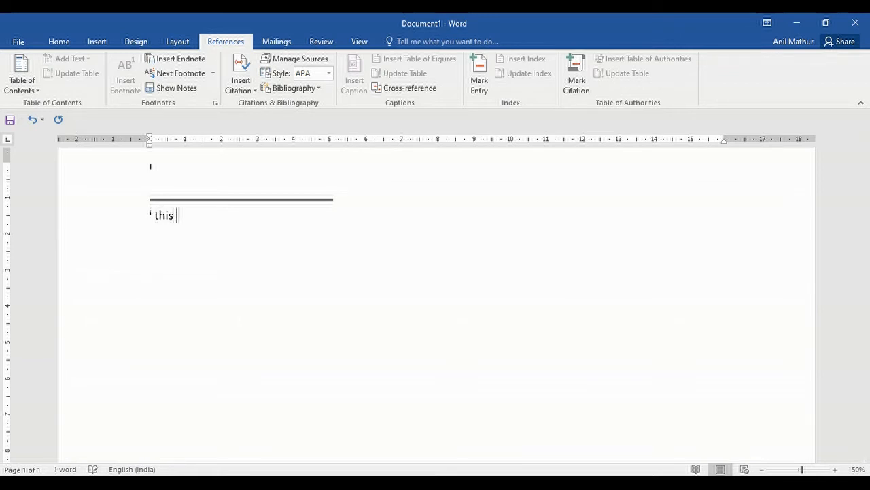
pyautogui.press('BackSpace')
pyautogui.write('nformation ')
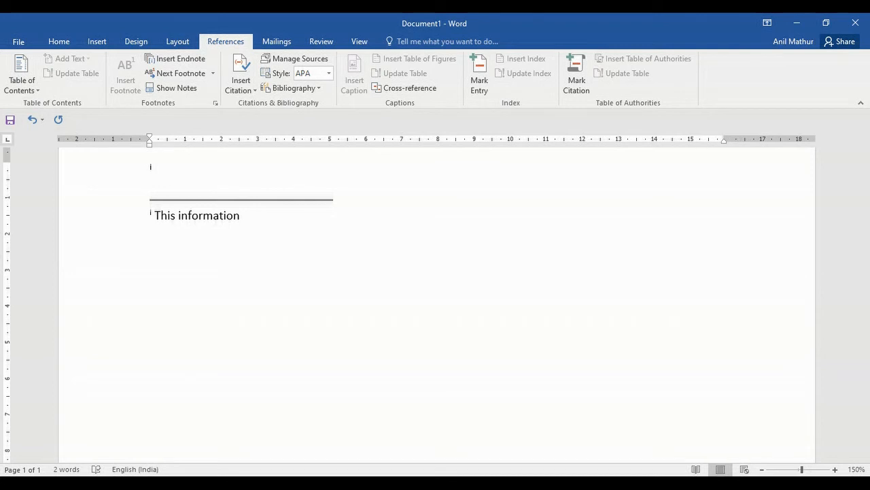
pyautogui.write('get from www.')
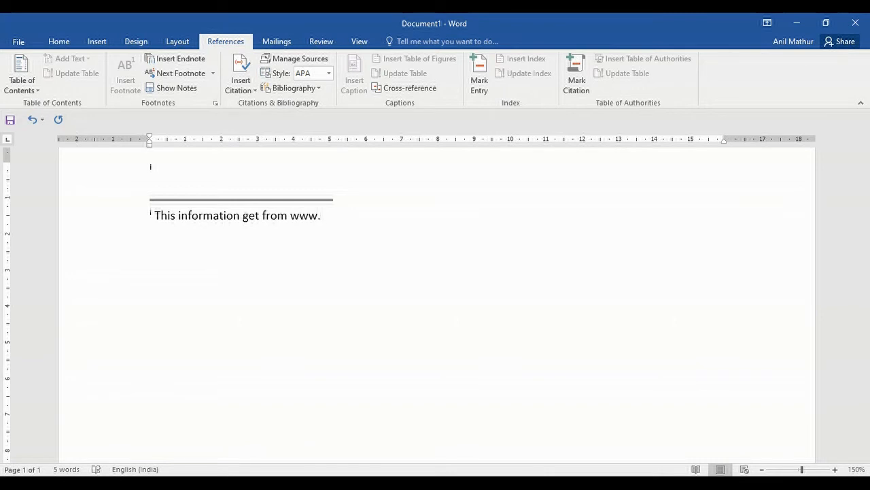
pyautogui.write('ige.gov.in')
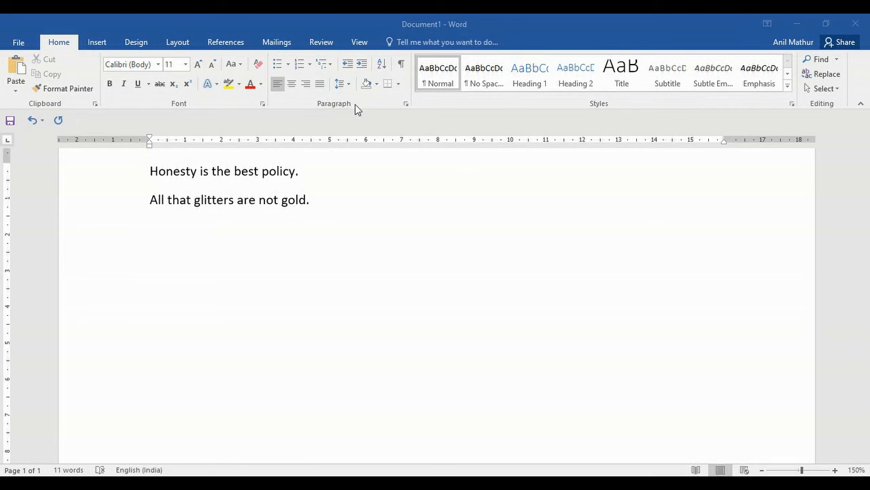
# Set the spacing after the paragraph "All that glitters are not gold." to 30 pt.
pyautogui.click(407, 105)
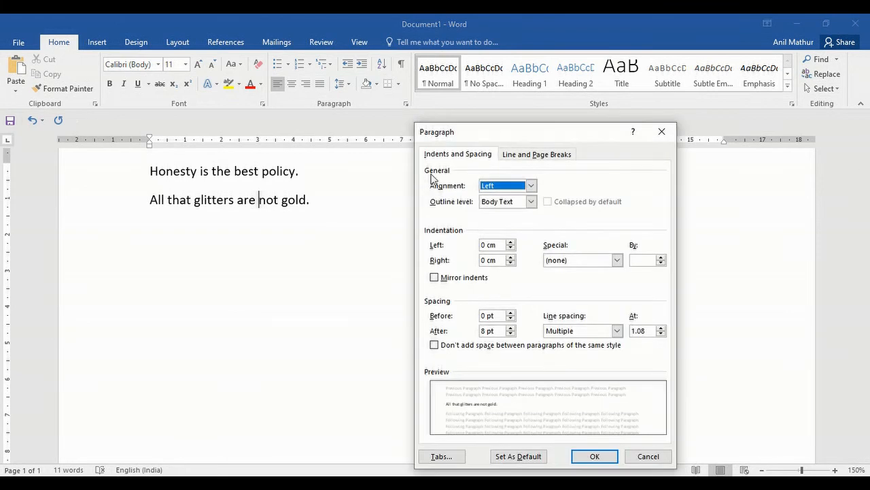
pyautogui.moveTo(478, 138); pyautogui.dragTo(434, 64)
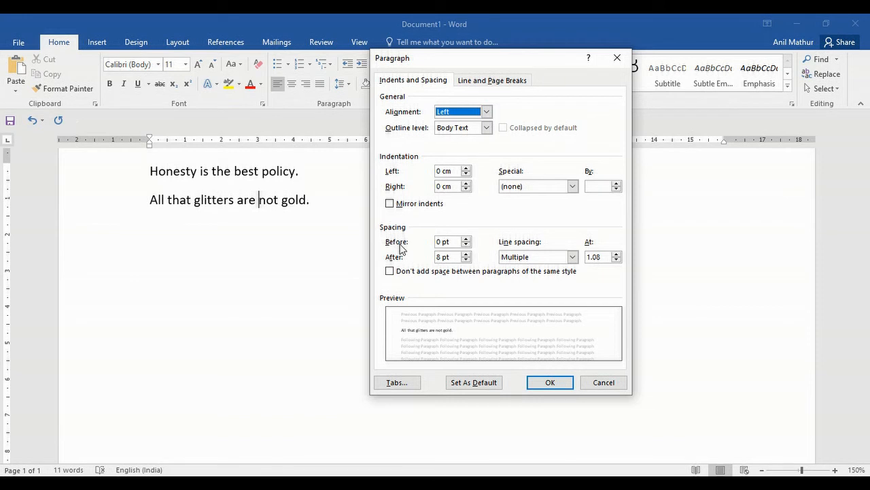
pyautogui.click(466, 253)
pyautogui.click(466, 253)
pyautogui.click(466, 254)
pyautogui.click(466, 253)
pyautogui.click(465, 254)
pyautogui.click(466, 254)
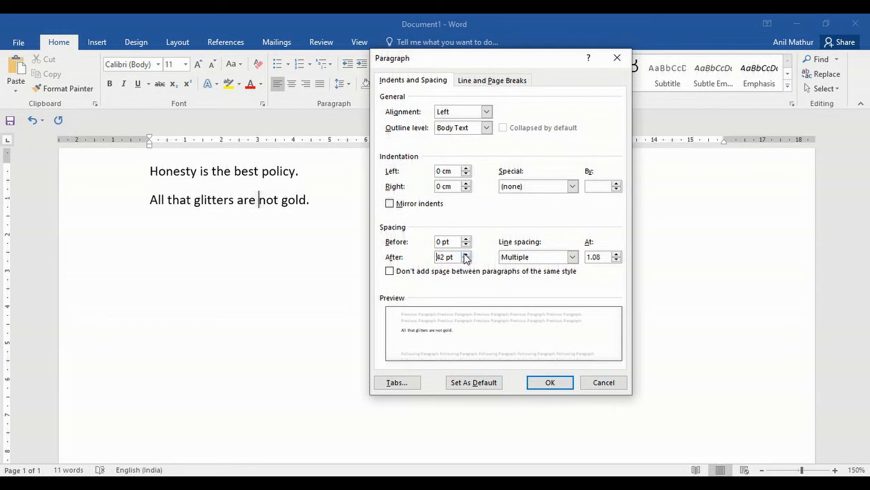
pyautogui.click(468, 260)
pyautogui.click(467, 260)
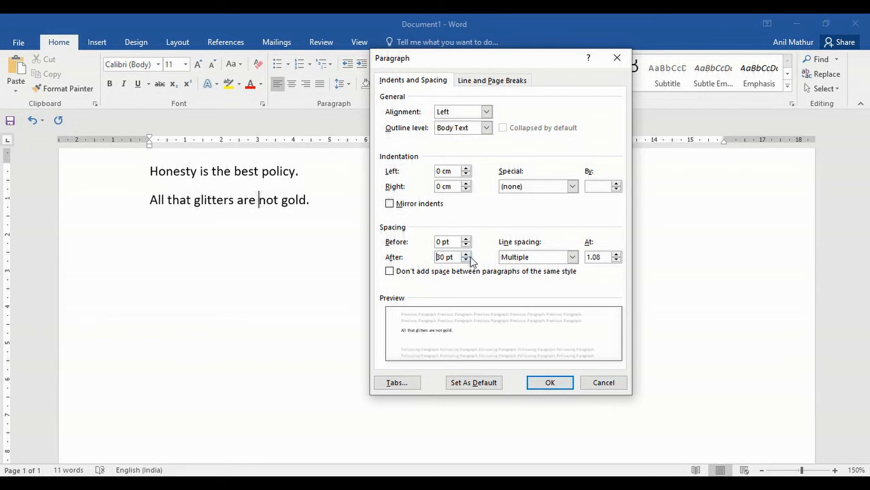
# Set the line spacing of "All that glitters are not gold." to Multiple at 6 and apply the paragraph settings.
pyautogui.click(516, 258)
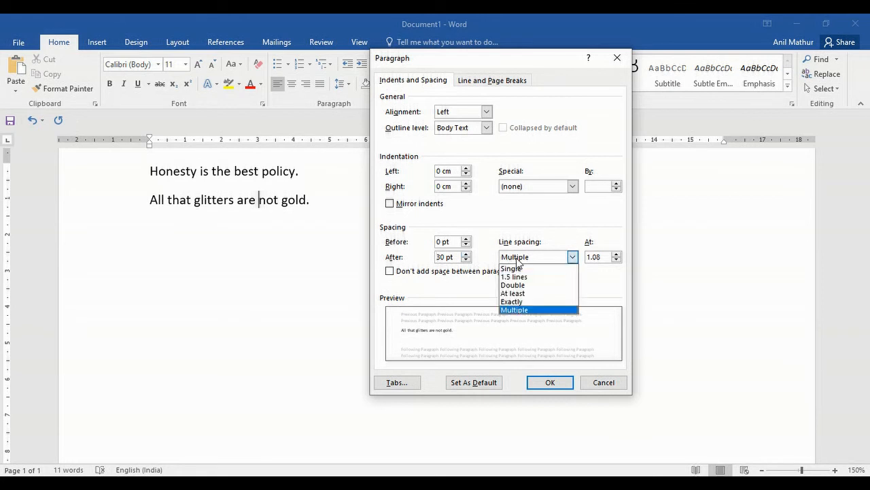
pyautogui.click(515, 310)
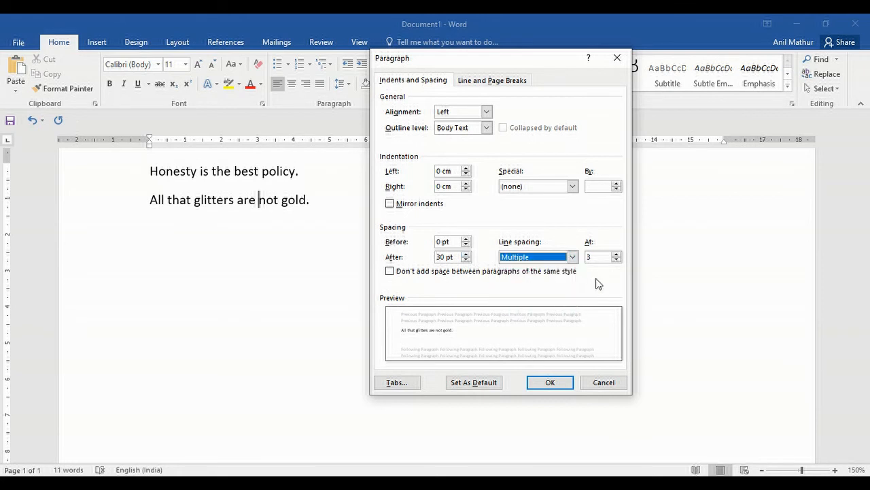
pyautogui.click(616, 254)
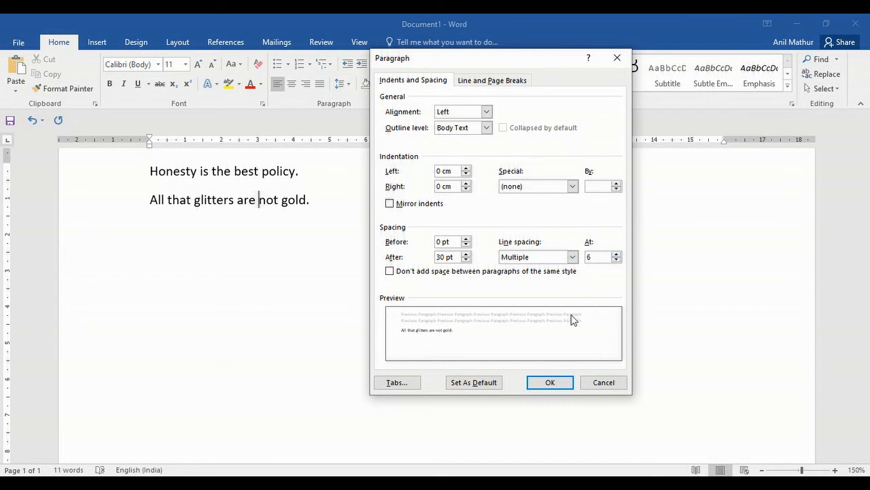
pyautogui.click(562, 379)
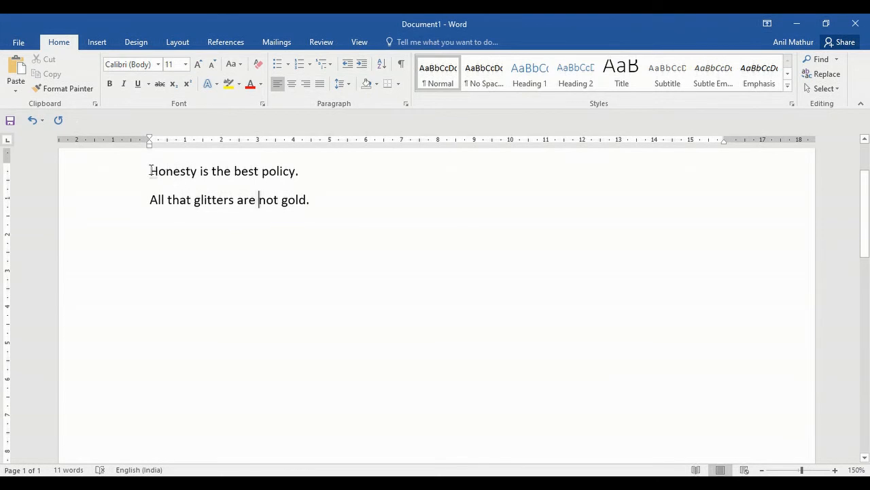
# Select both sentences and set their spacing after the paragraph to 30 pt.
pyautogui.moveTo(151, 170); pyautogui.dragTo(340, 206)
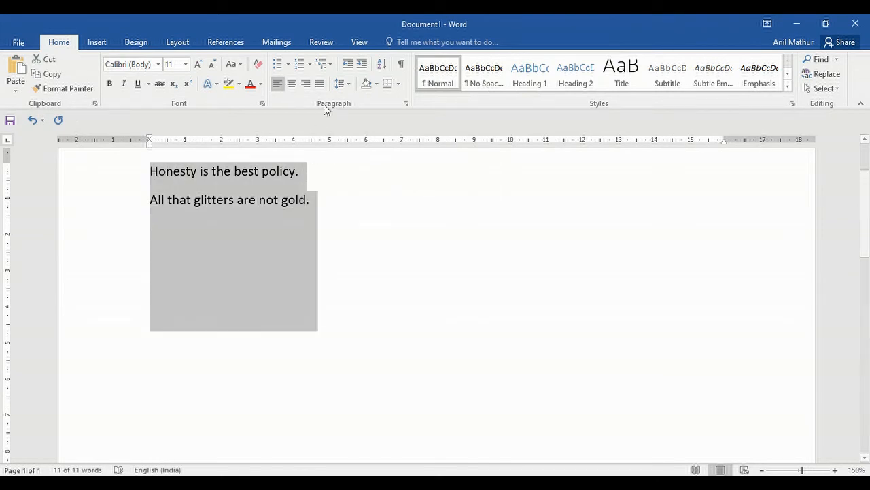
pyautogui.click(406, 104)
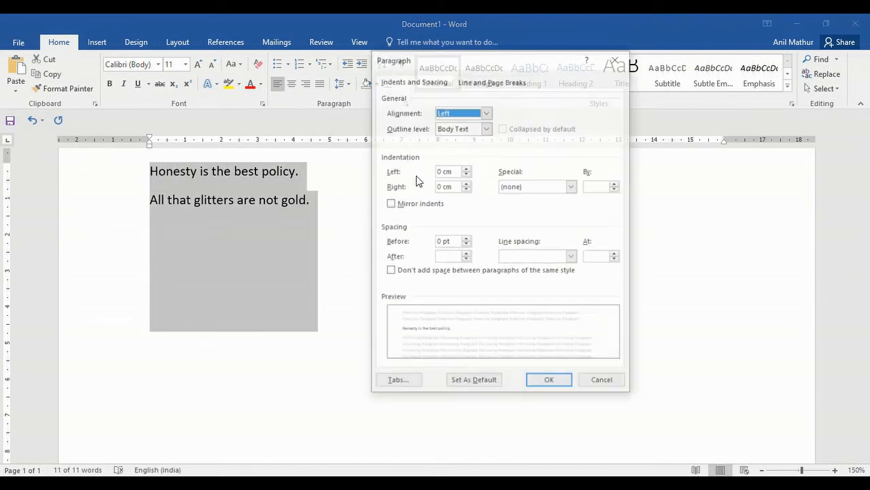
pyautogui.click(466, 253)
pyautogui.click(466, 254)
pyautogui.click(465, 254)
pyautogui.click(466, 253)
pyautogui.click(466, 254)
pyautogui.click(466, 253)
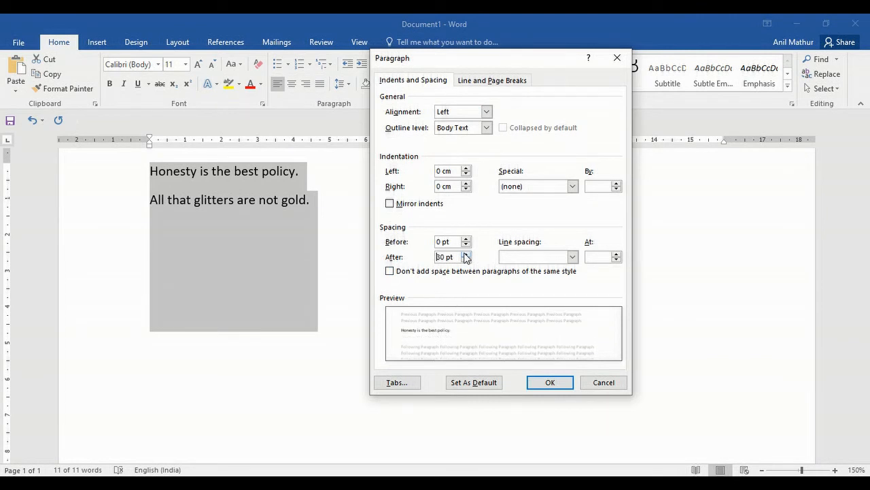
# Set the line spacing of both selected sentences to Multiple at 6 and apply the paragraph settings.
pyautogui.click(573, 256)
pyautogui.click(534, 307)
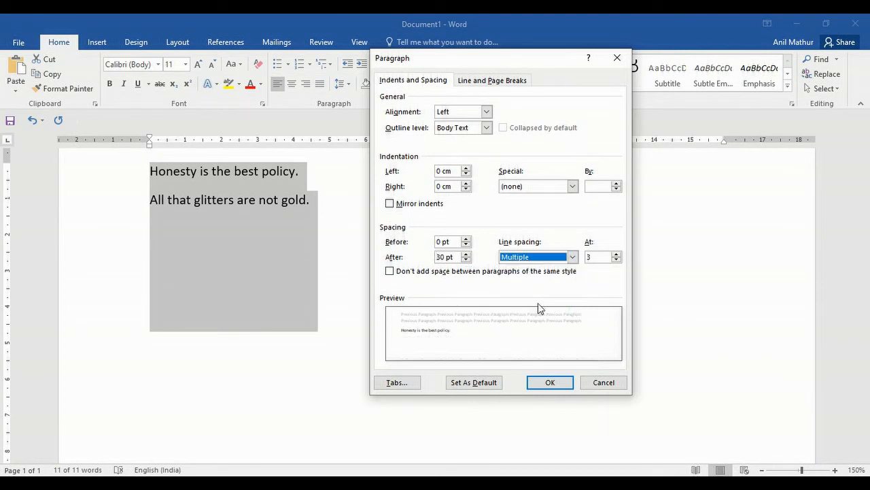
pyautogui.click(616, 254)
pyautogui.click(616, 254)
pyautogui.click(617, 254)
pyautogui.click(616, 254)
pyautogui.click(616, 256)
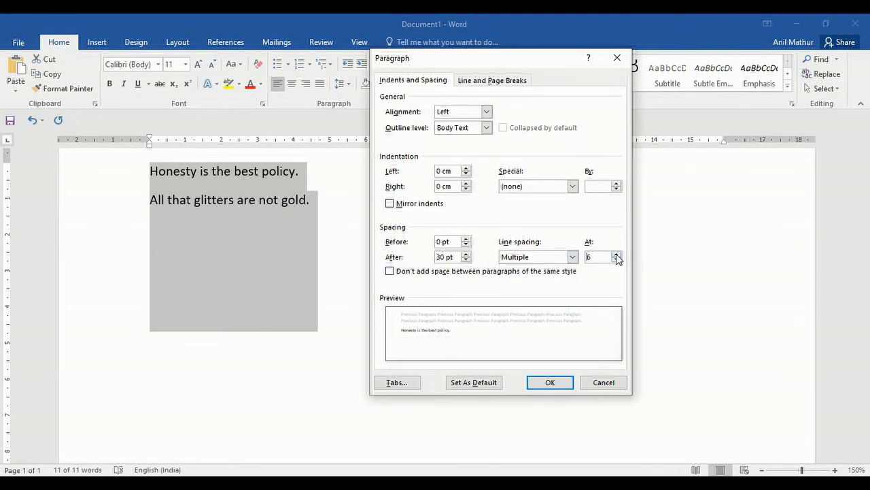
pyautogui.click(557, 381)
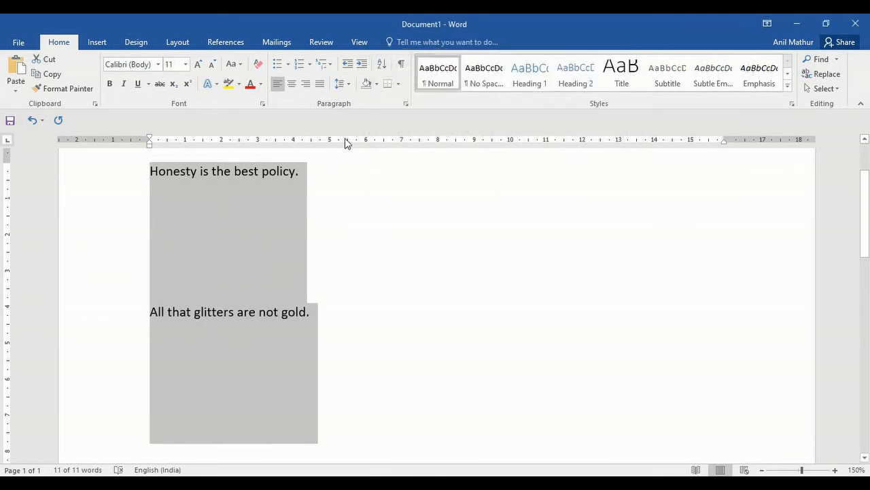
# Set the spacing after both selected sentences to 0 pt and their line spacing to Single.
pyautogui.click(405, 103)
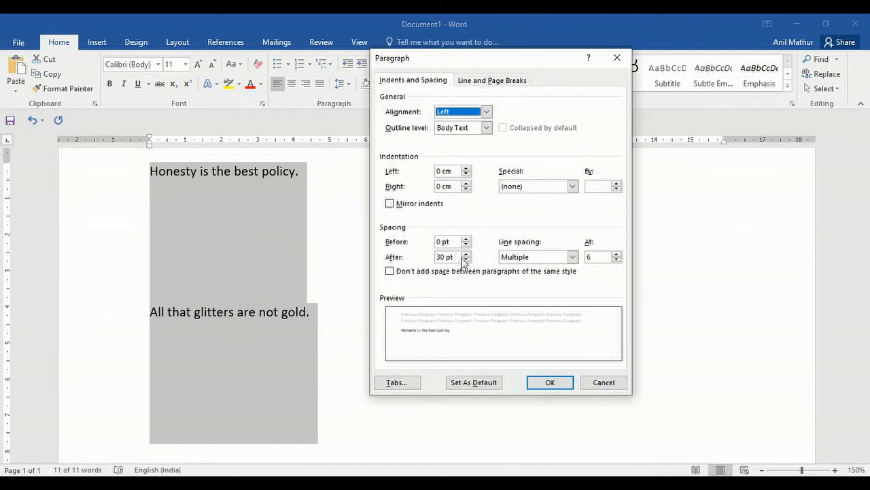
pyautogui.click(466, 260)
pyautogui.click(467, 259)
pyautogui.click(467, 260)
pyautogui.click(467, 260)
pyautogui.click(467, 259)
pyautogui.click(544, 258)
pyautogui.click(542, 268)
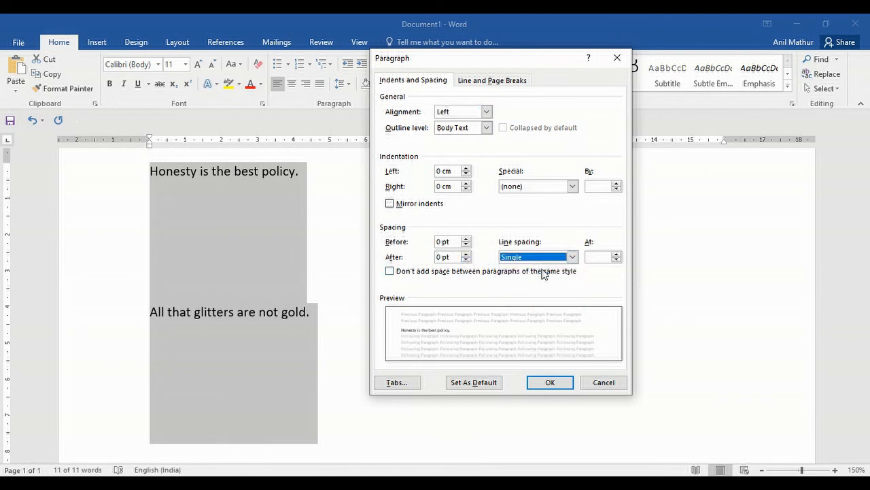
pyautogui.click(551, 382)
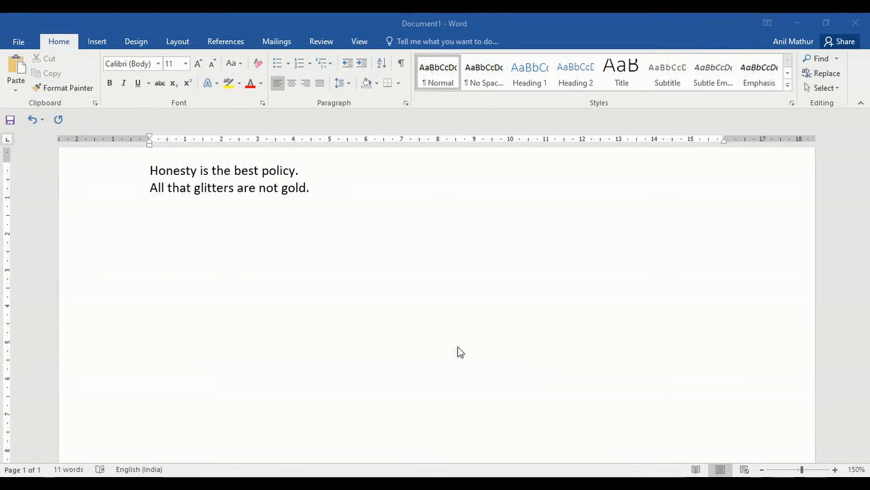
# Insert a screen clipping of the desktop's upper-left area, from its corner into the Windows logo, below the two sentences.
pyautogui.click(222, 225)
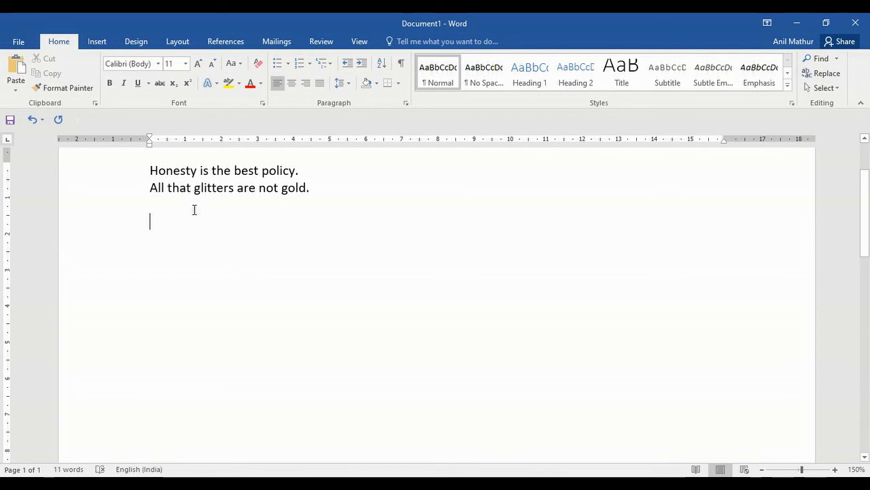
pyautogui.click(97, 42)
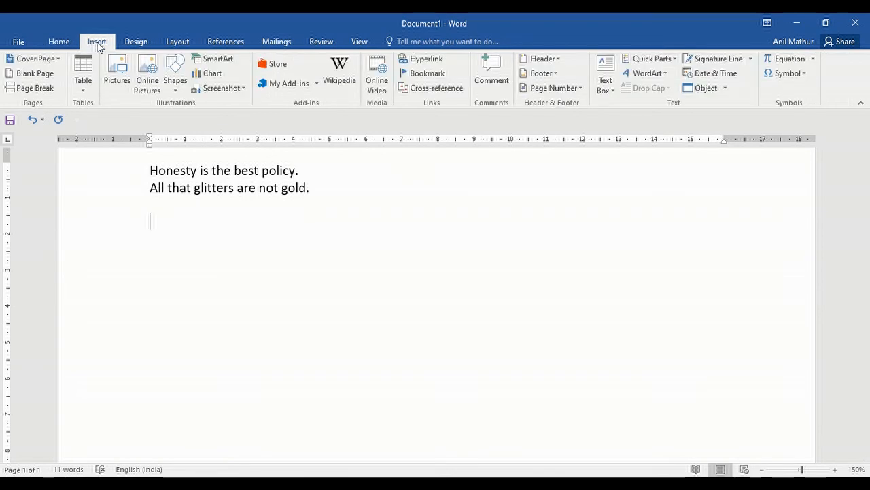
pyautogui.click(246, 93)
pyautogui.click(226, 88)
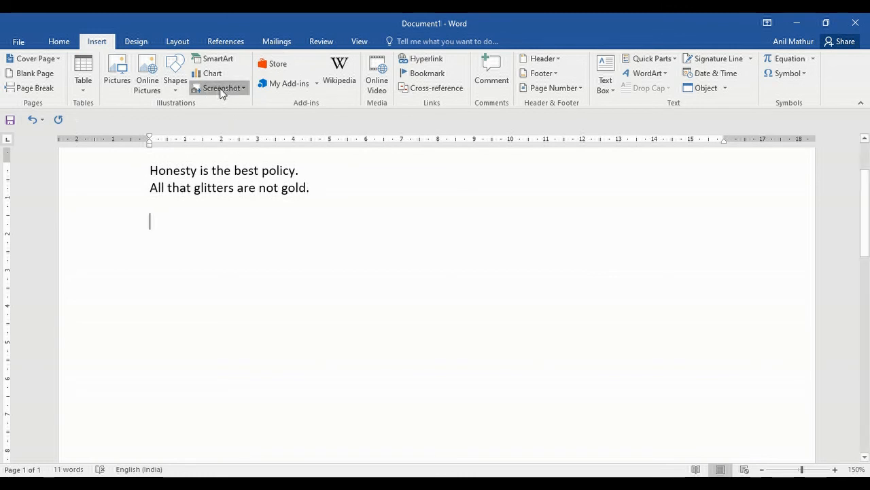
pyautogui.click(222, 91)
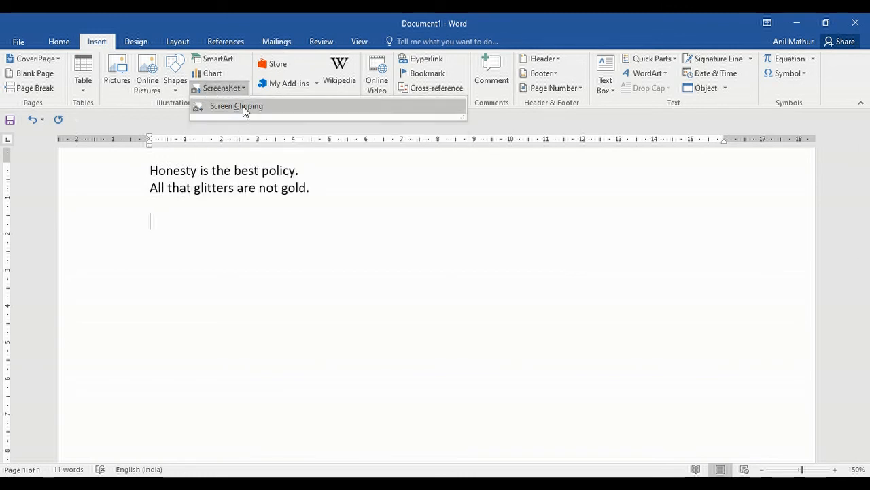
pyautogui.click(242, 106)
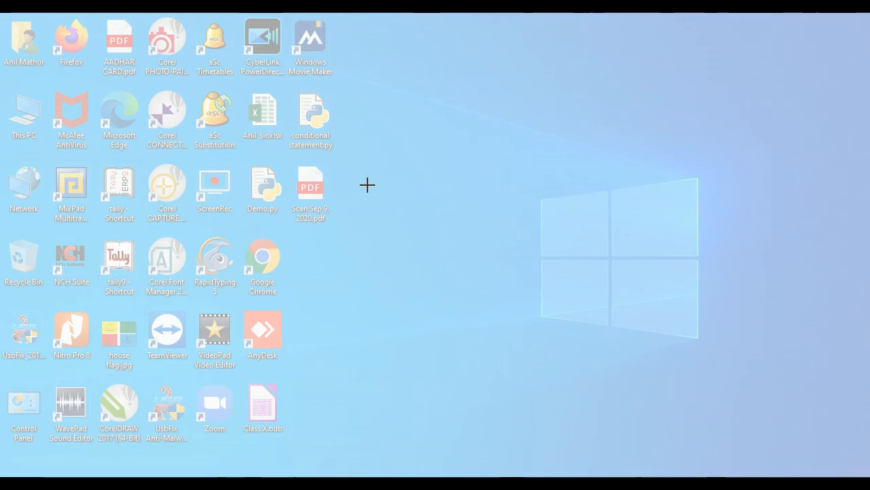
pyautogui.moveTo(1, 13); pyautogui.dragTo(624, 306)
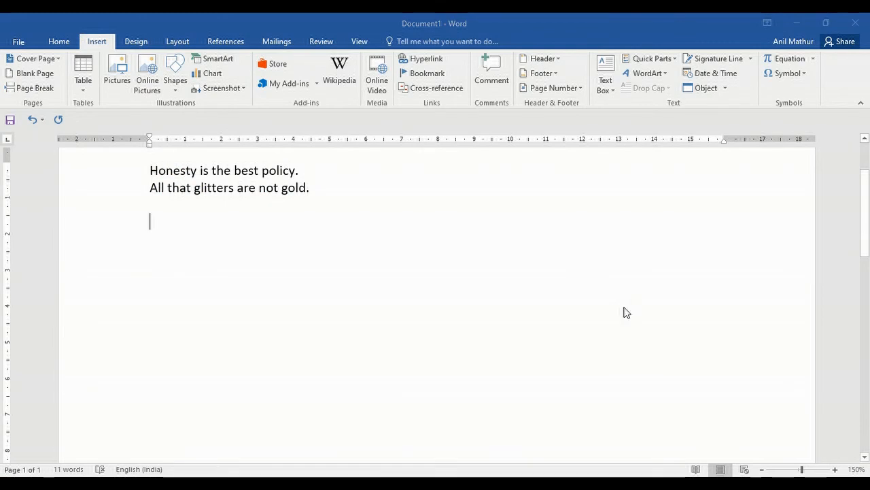
pyautogui.scroll(-3, 468, 237)
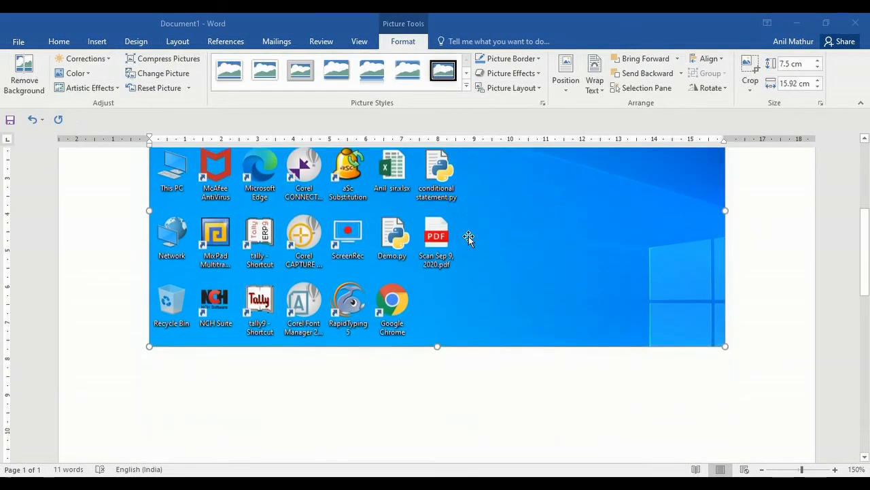
pyautogui.scroll(2, 469, 236)
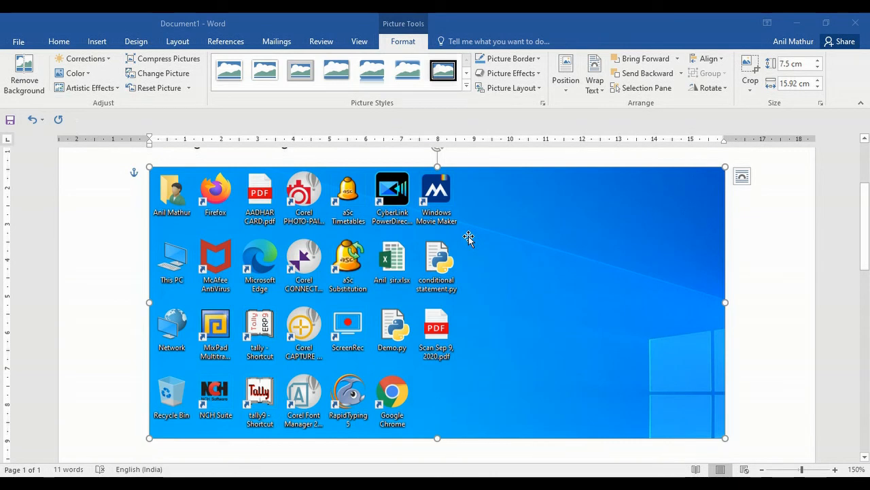
pyautogui.scroll(3, 468, 238)
pyautogui.scroll(-5, 469, 236)
pyautogui.scroll(2, 468, 236)
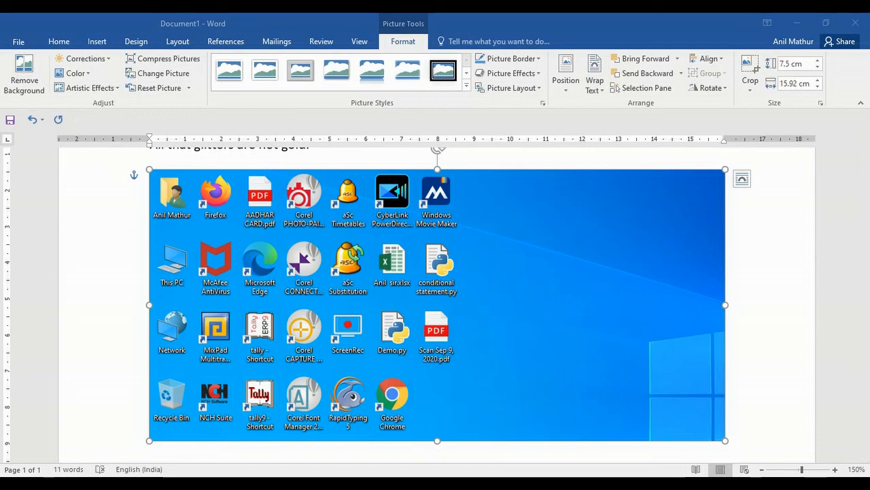
pyautogui.click(462, 476)
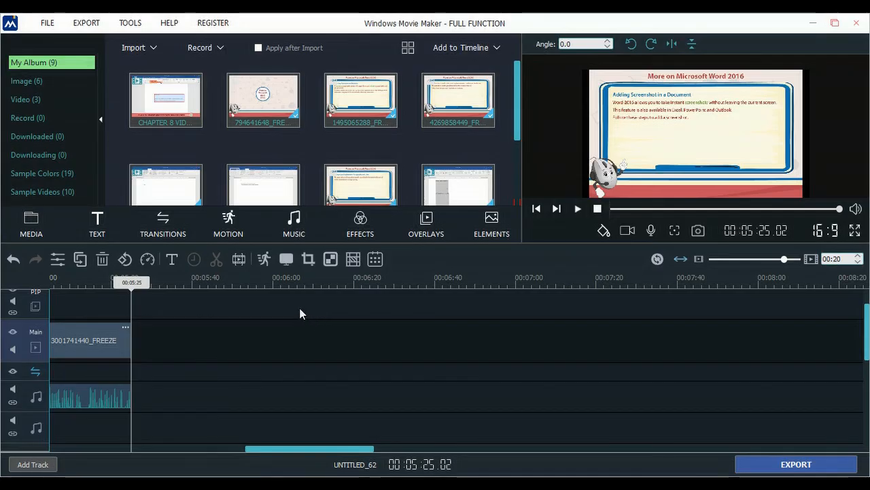